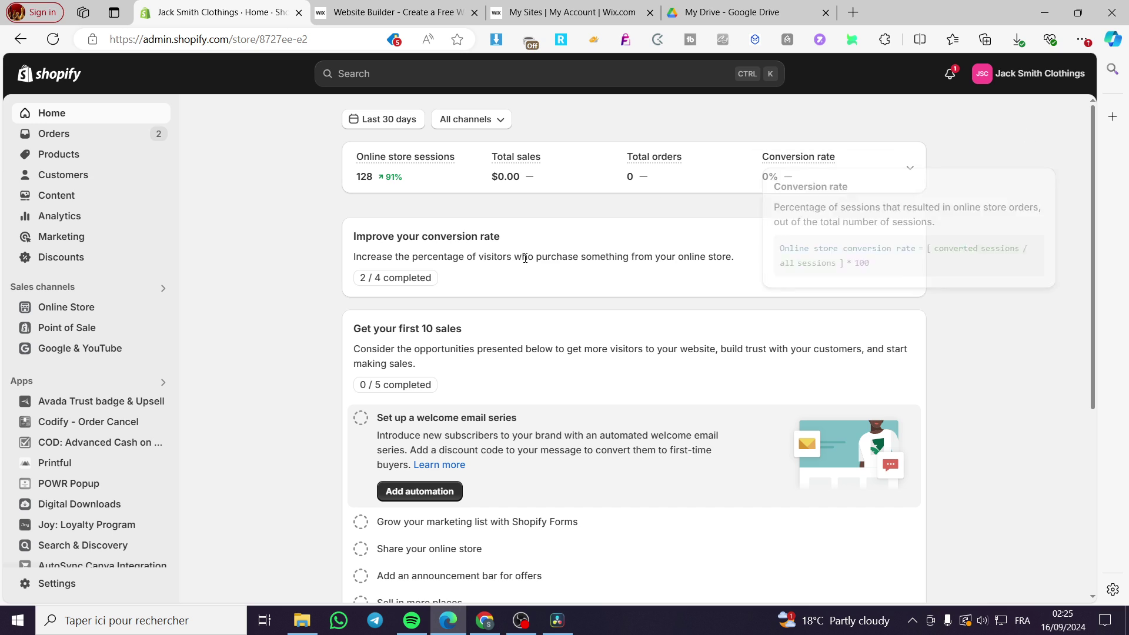
{"action": "left_click", "coordinate": [59, 155]}
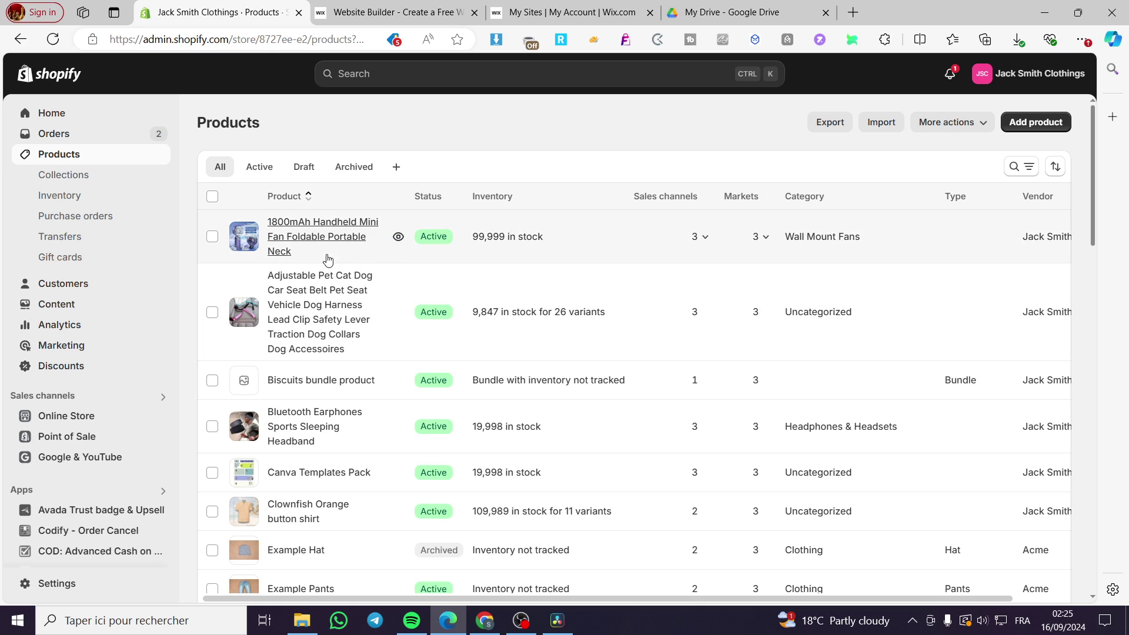
{"action": "left_click", "coordinate": [322, 238]}
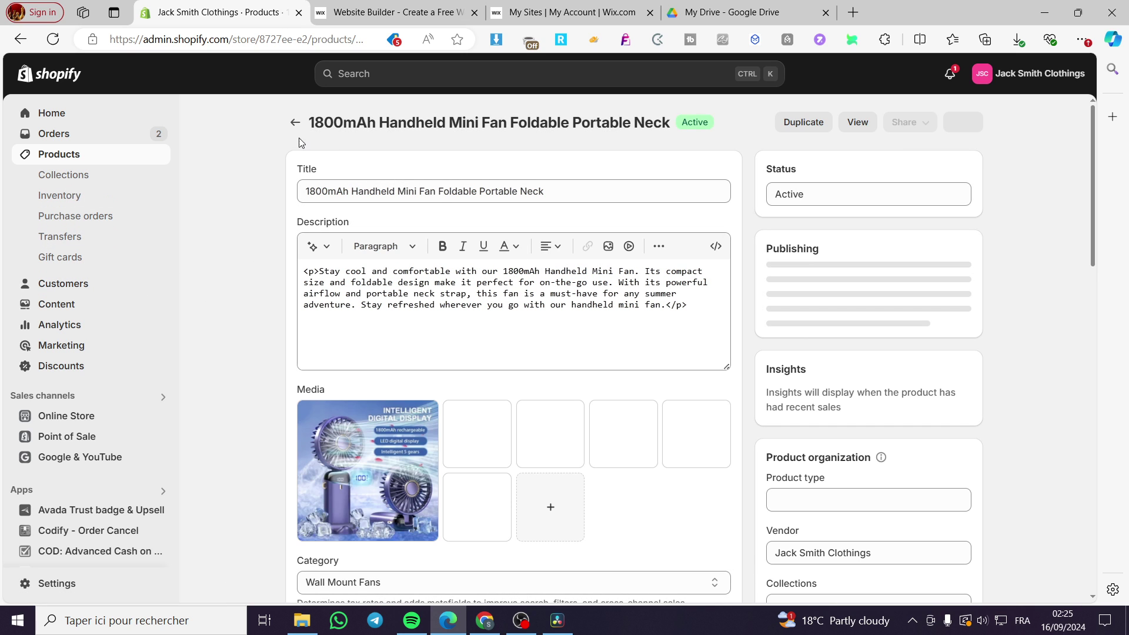
{"action": "scroll", "coordinate": [451, 257], "scroll_direction": "down", "scroll_amount": 4}
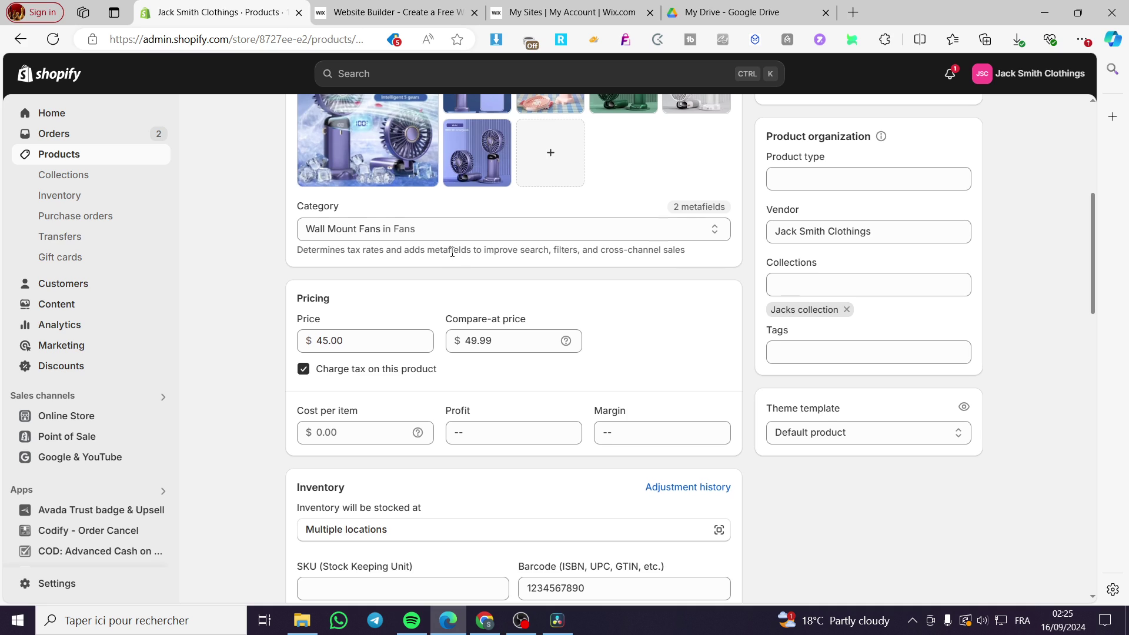
{"action": "scroll", "coordinate": [451, 257], "scroll_direction": "down", "scroll_amount": 3}
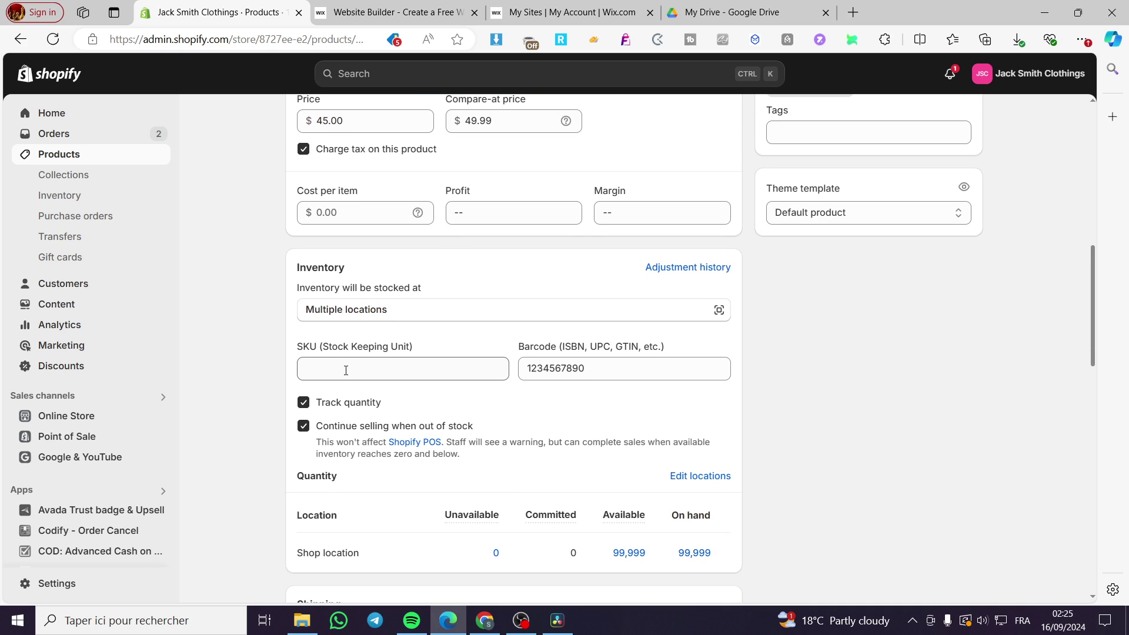
{"action": "left_click", "coordinate": [402, 369]}
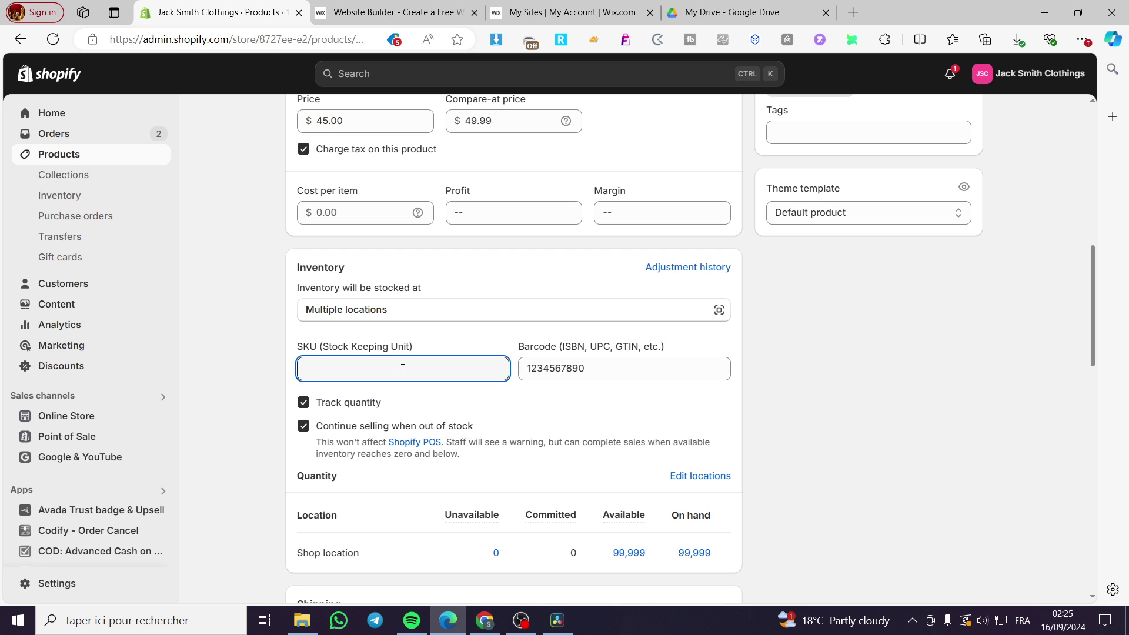
{"action": "type", "text": "145236"}
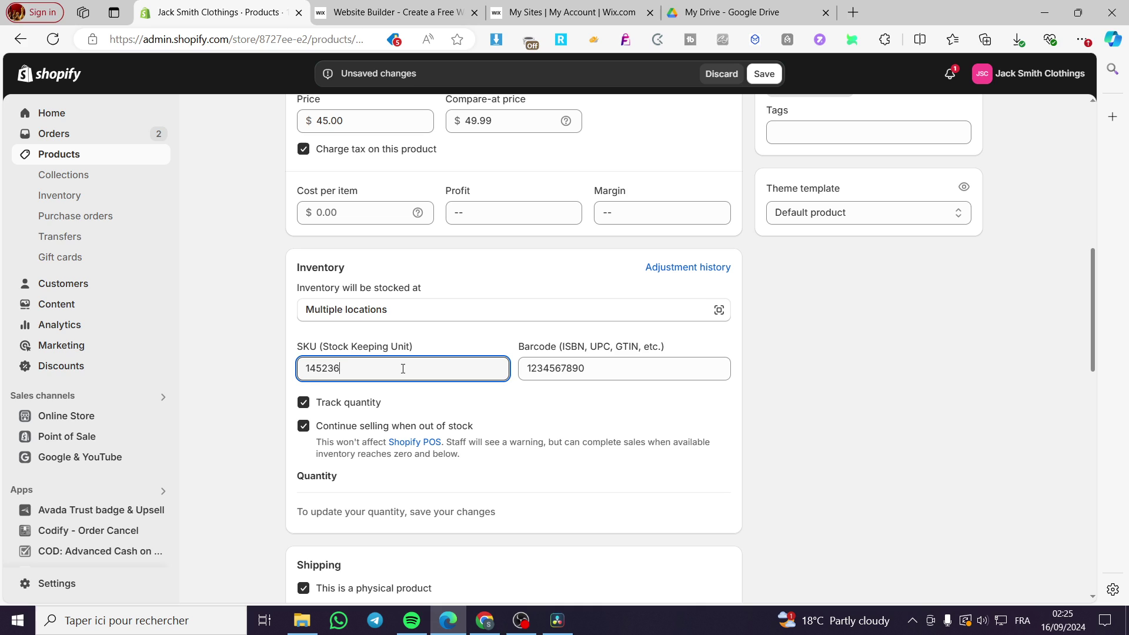
{"action": "type", "text": "4"}
{"action": "left_click", "coordinate": [764, 73]}
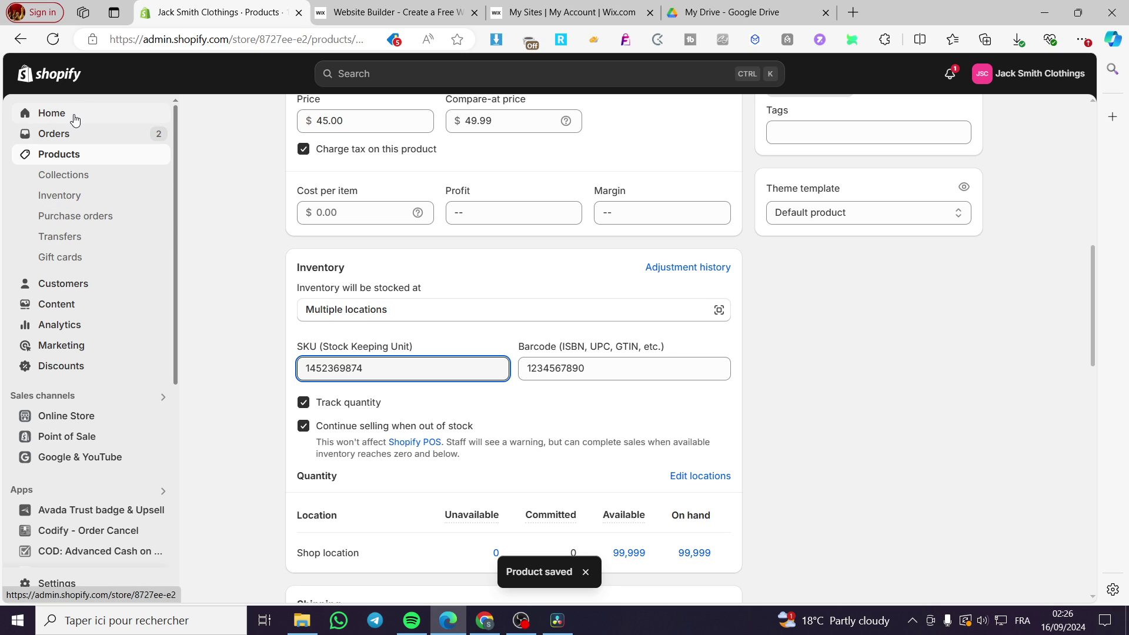
Open the Dawn theme customizer and switch the page selector to the Products templates
{"action": "left_click", "coordinate": [78, 417]}
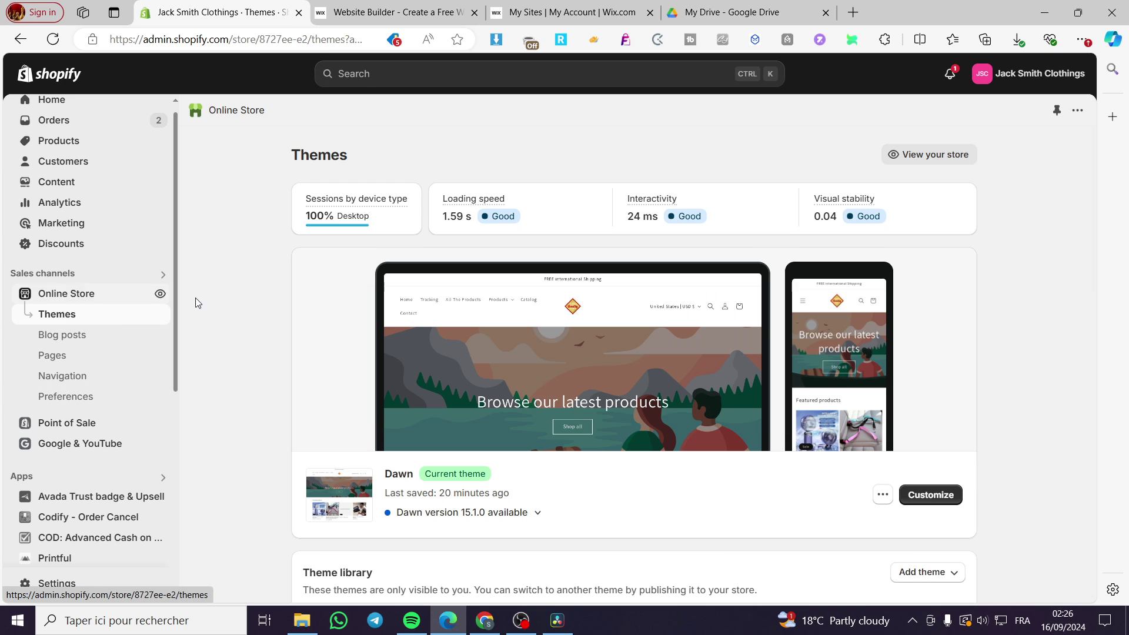
{"action": "double_click", "coordinate": [927, 498]}
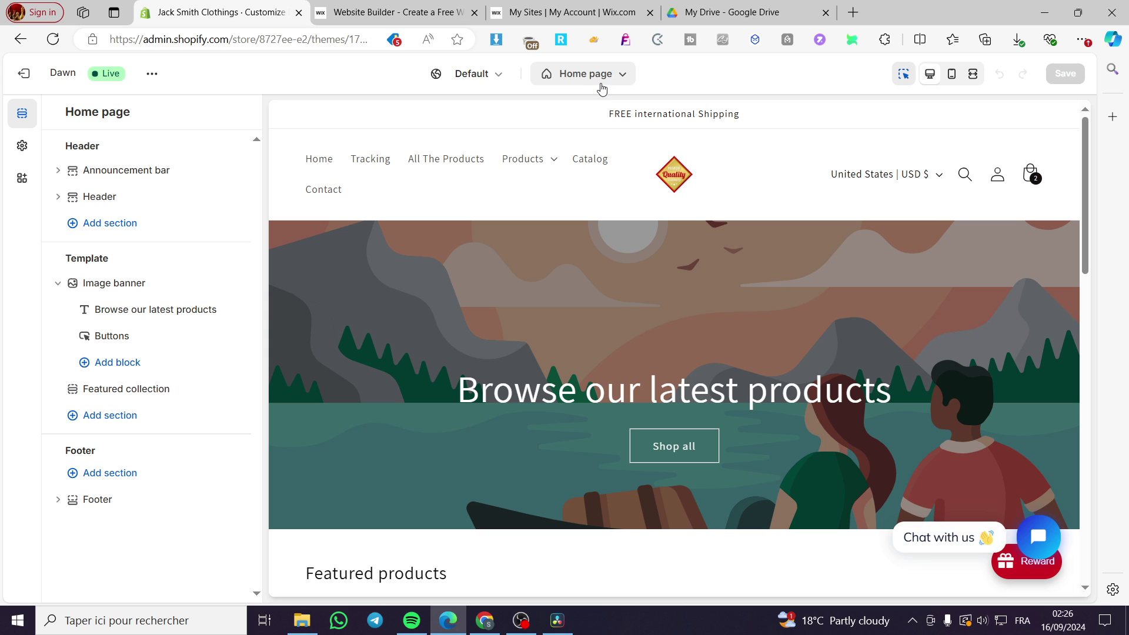
{"action": "scroll", "coordinate": [535, 438], "scroll_direction": "down", "scroll_amount": 4}
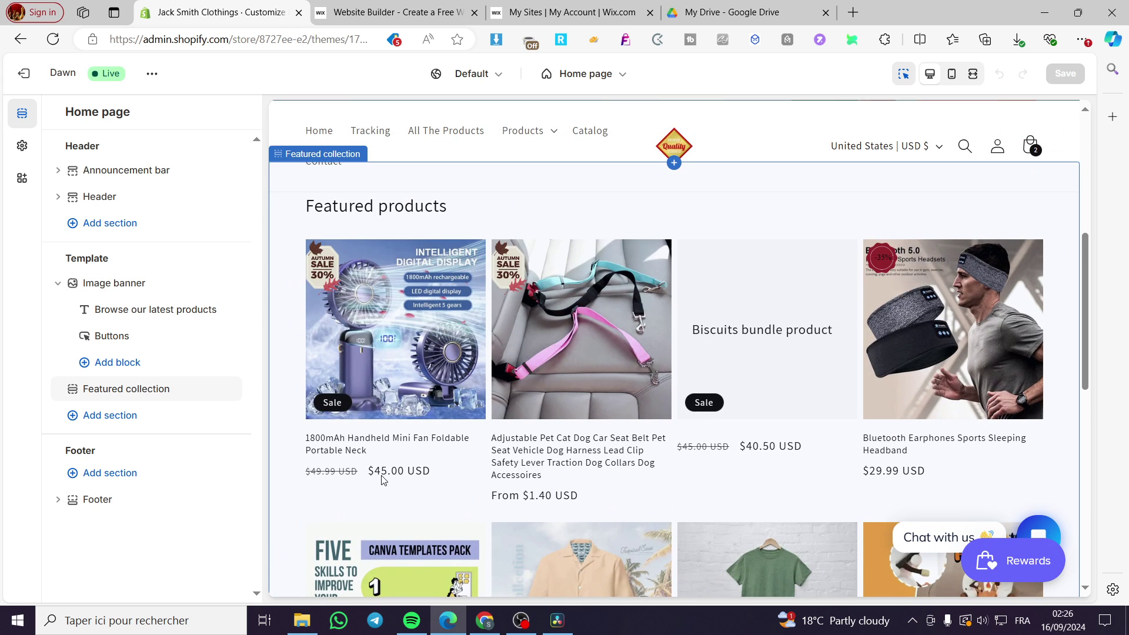
{"action": "left_click", "coordinate": [411, 383]}
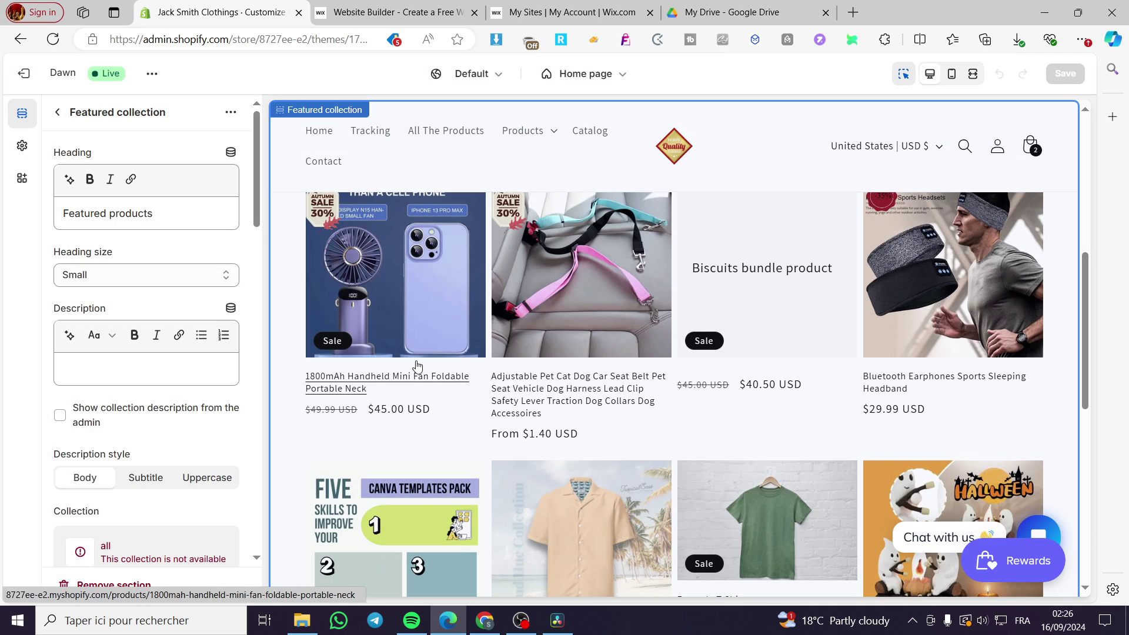
{"action": "left_click", "coordinate": [613, 80]}
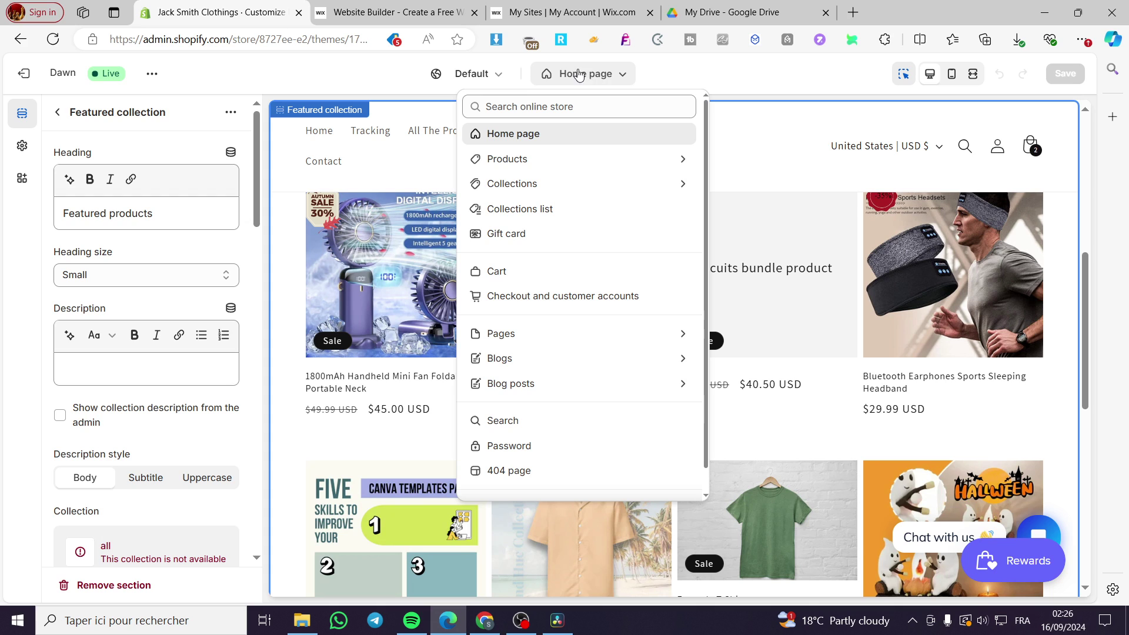
{"action": "left_click", "coordinate": [515, 159]}
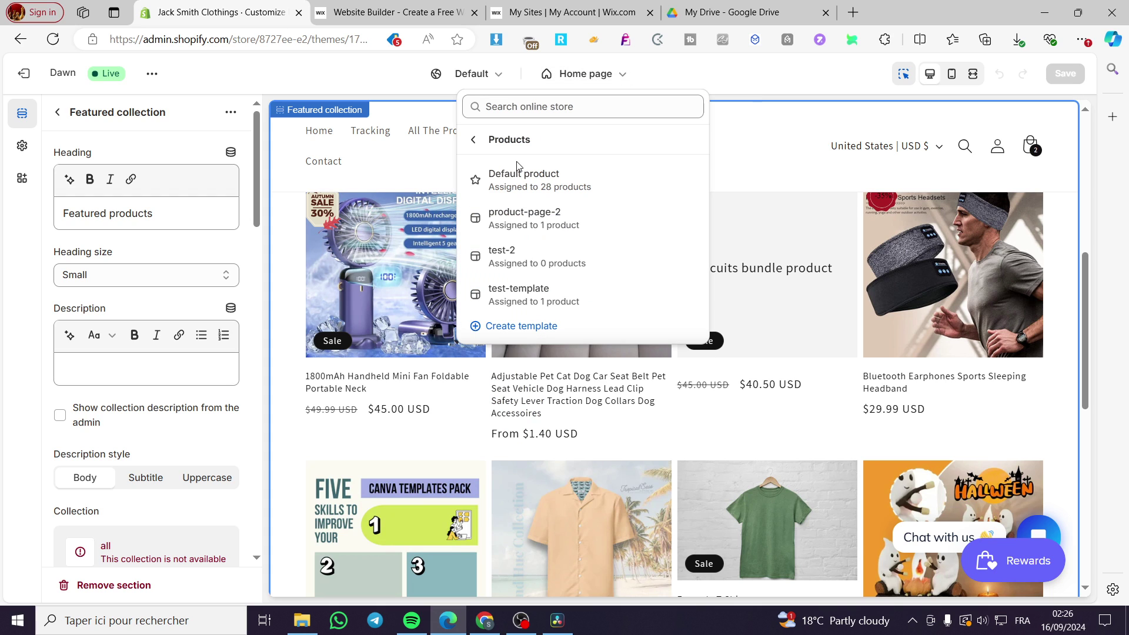
Edit the Default product template, previewing the 1800mAh Handheld Mini Fan product
{"action": "left_click", "coordinate": [518, 173]}
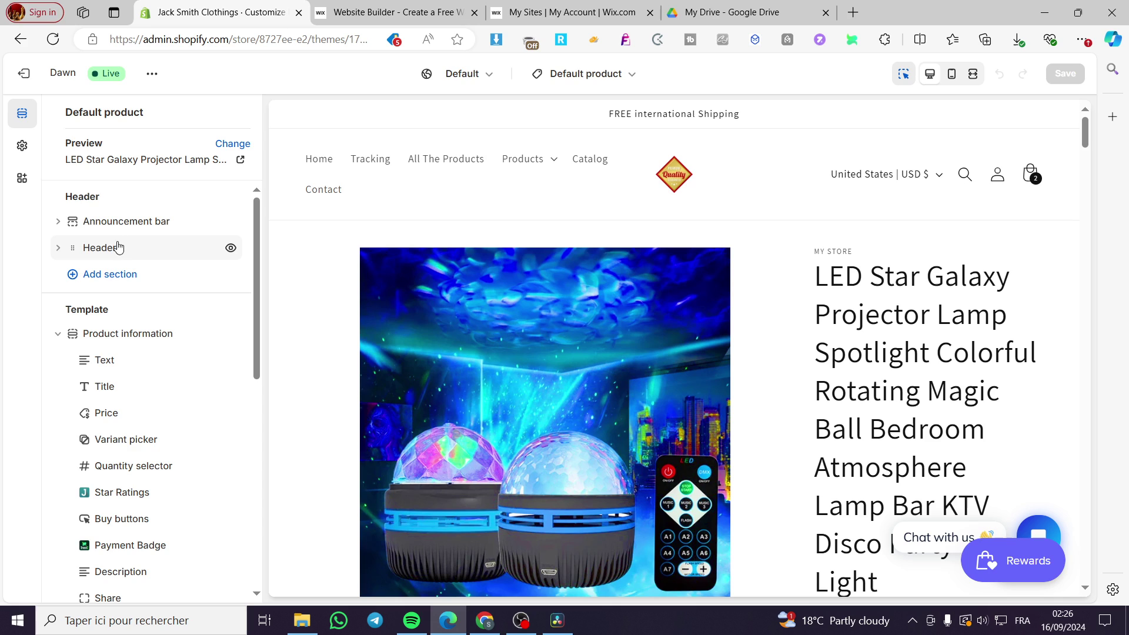
{"action": "left_click", "coordinate": [231, 144]}
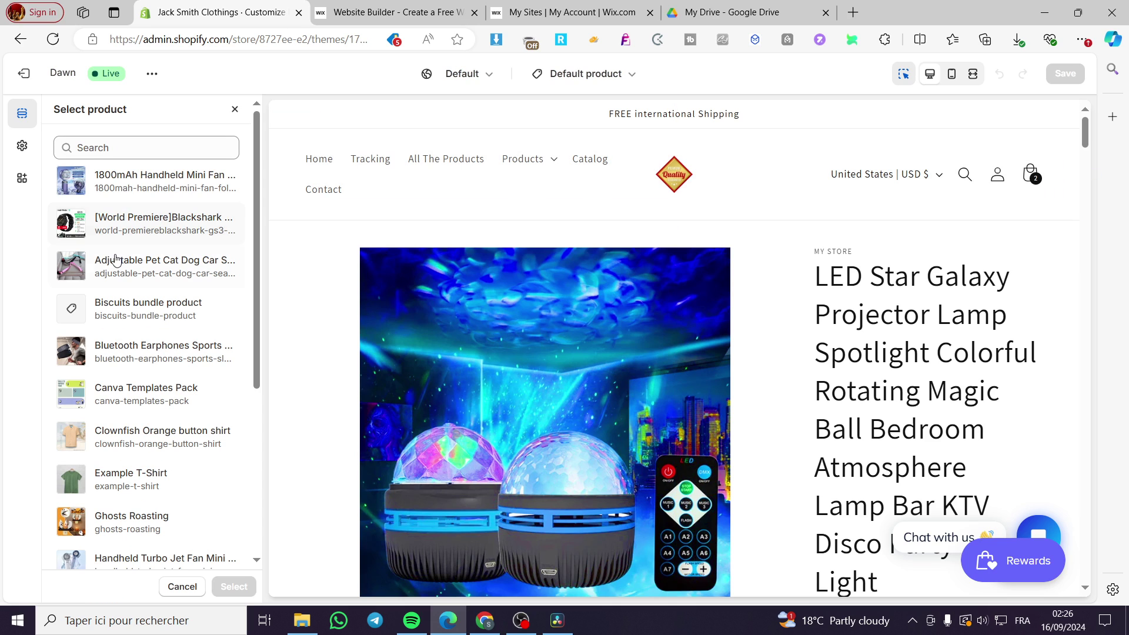
{"action": "left_click", "coordinate": [136, 189]}
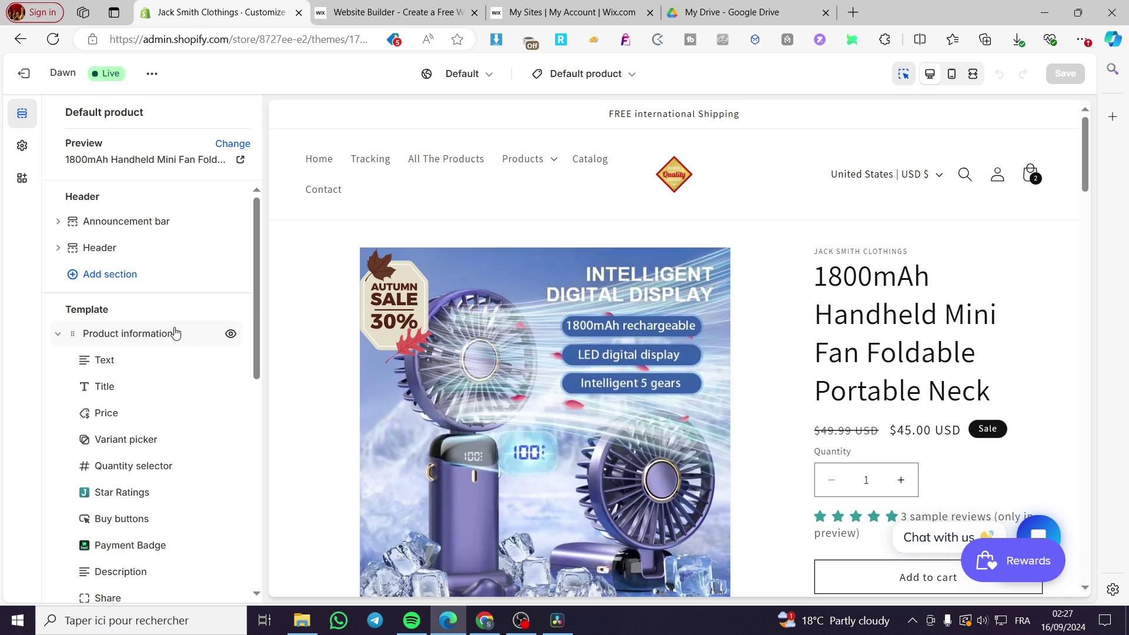
{"action": "scroll", "coordinate": [176, 333], "scroll_direction": "down", "scroll_amount": 1}
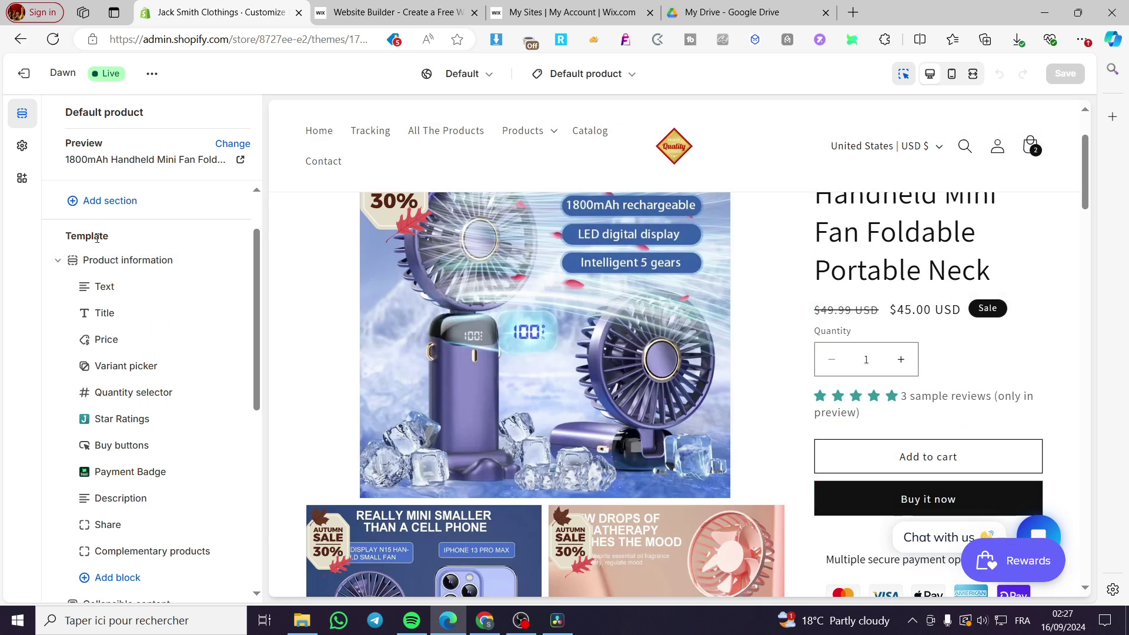
{"action": "scroll", "coordinate": [115, 250], "scroll_direction": "down", "scroll_amount": 2}
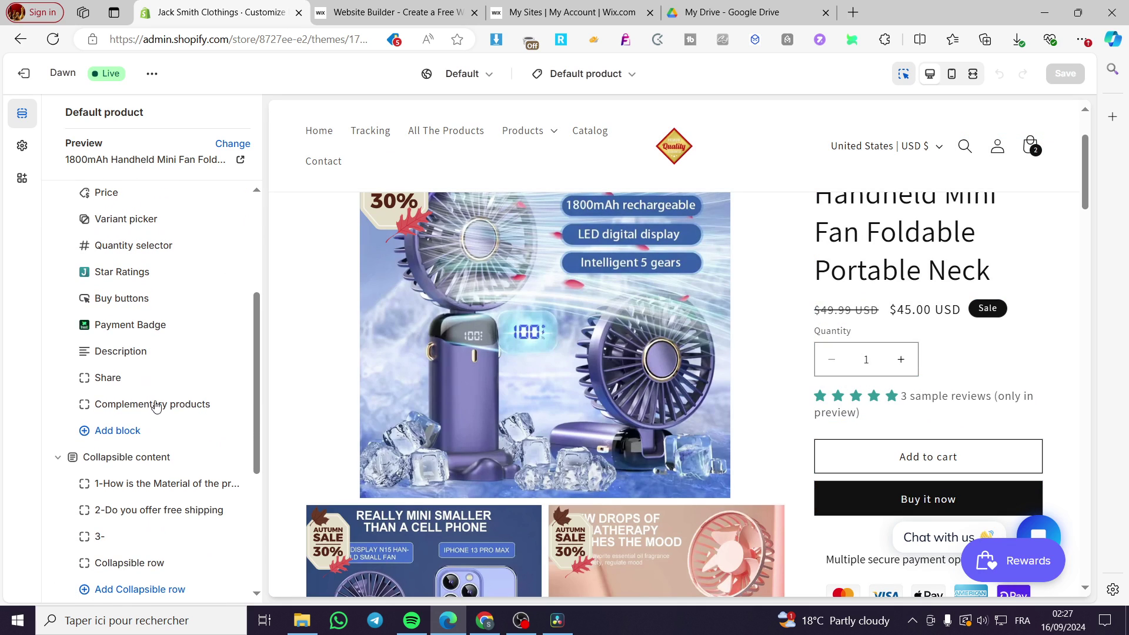
{"action": "left_click", "coordinate": [119, 432]}
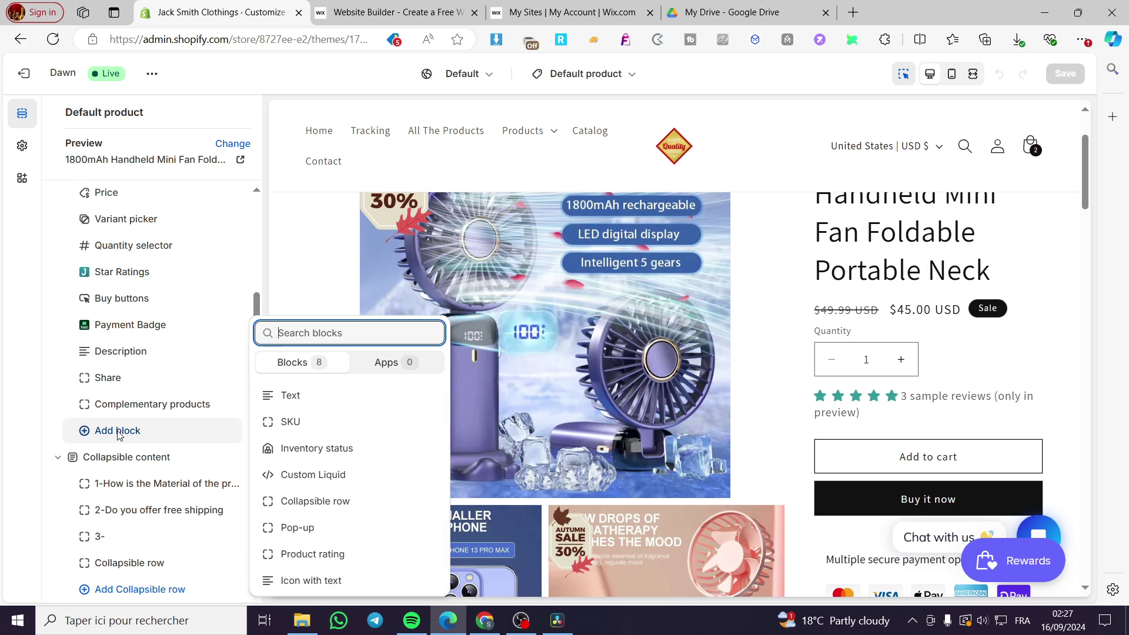
{"action": "left_click", "coordinate": [299, 429]}
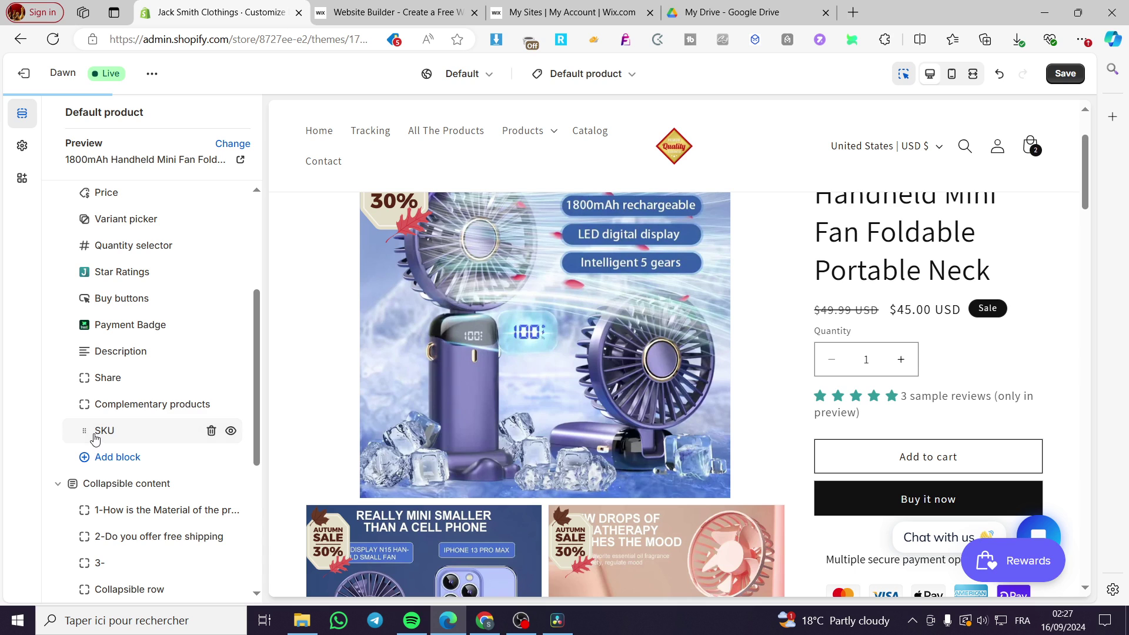
{"action": "mouse_move", "coordinate": [82, 435]}
{"action": "left_mouse_down"}
{"action": "mouse_move", "coordinate": [81, 351]}
{"action": "mouse_move", "coordinate": [150, 359]}
{"action": "left_mouse_up"}
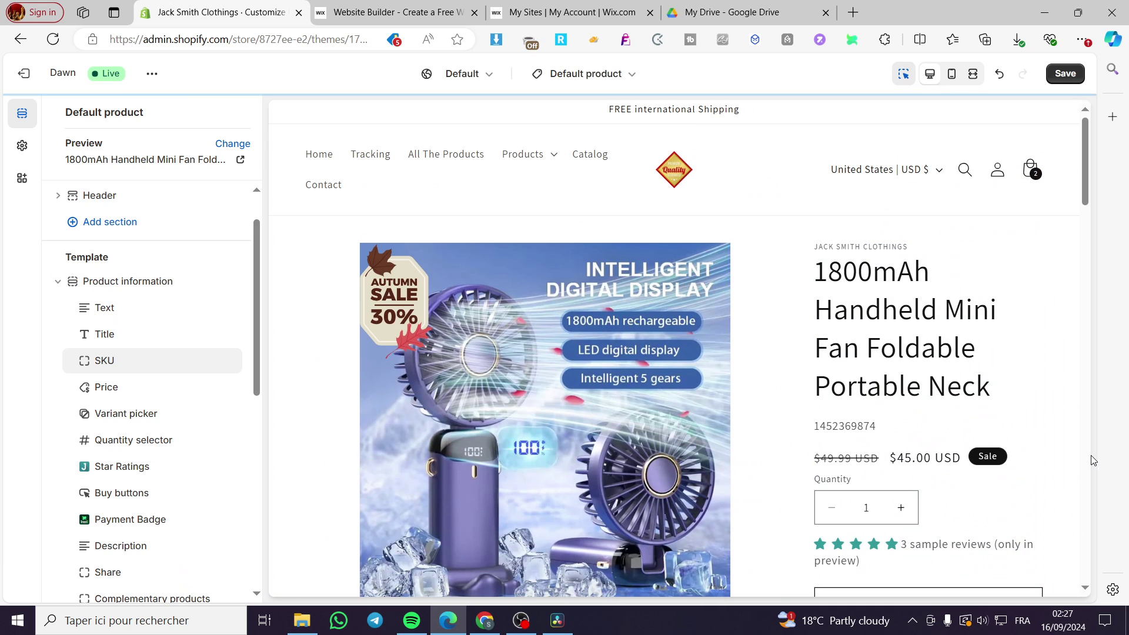
{"action": "scroll", "coordinate": [894, 433], "scroll_direction": "down", "scroll_amount": 2}
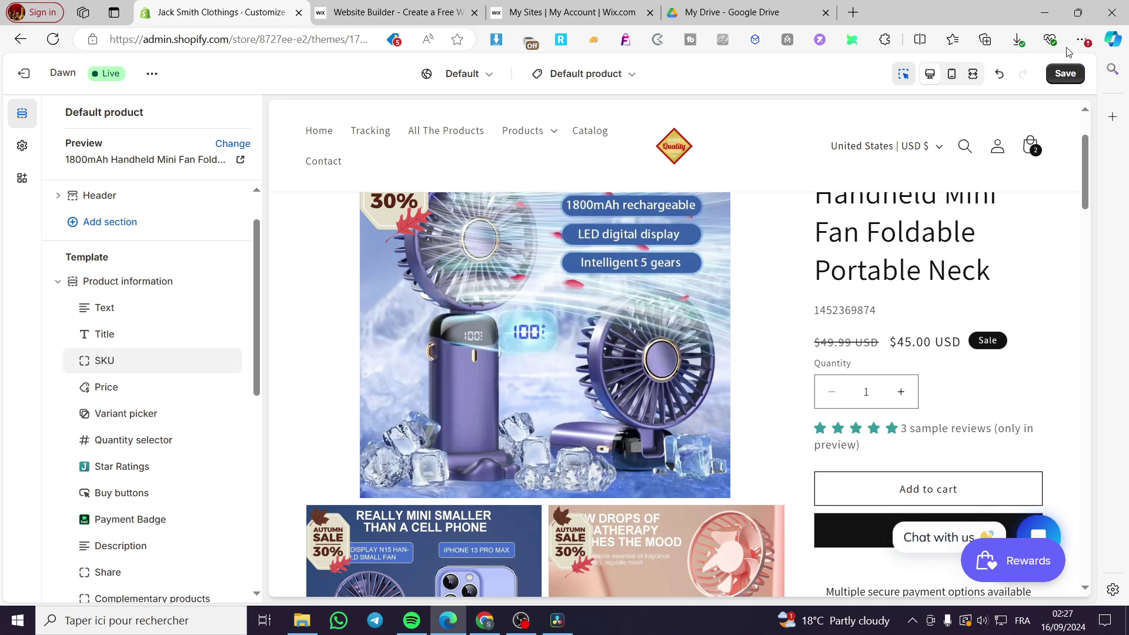
Save the Dawn Default product template with its new SKU block
{"action": "left_click", "coordinate": [1065, 74]}
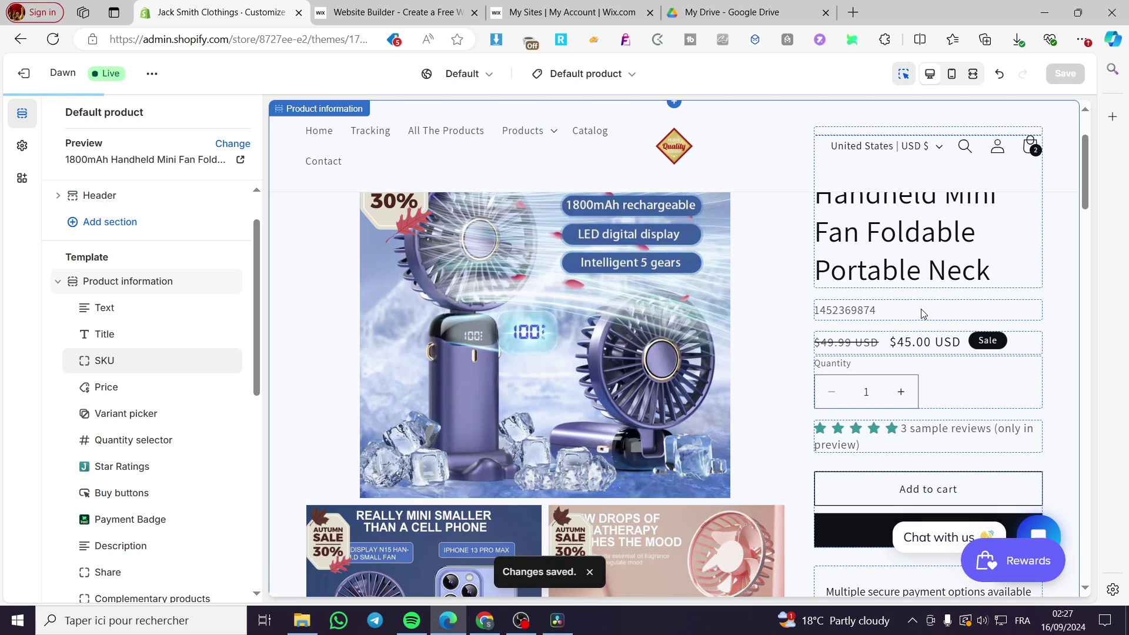